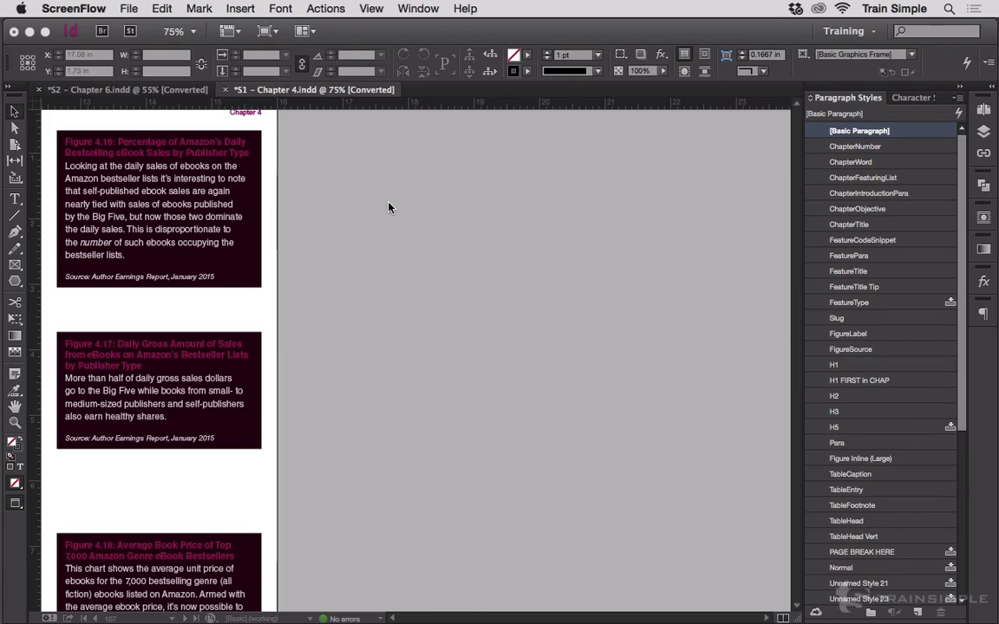
Pan to the Chapter 4 spread showing the pie charts and the Figure 4.16–4.18 caption boxes
{"action": "left_click", "coordinate": [333, 390]}
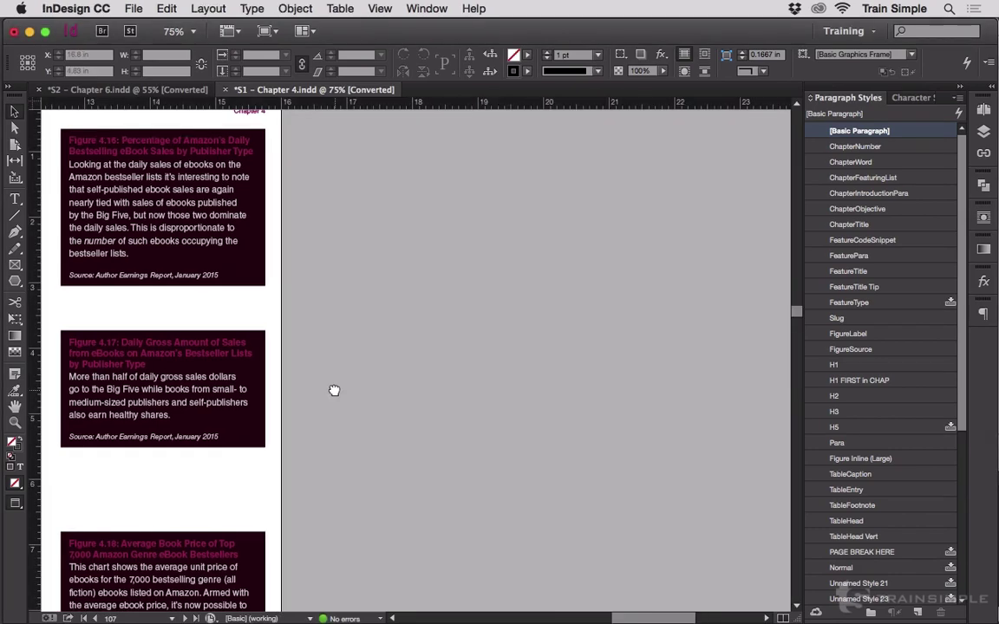
{"action": "left_click_drag", "start_coordinate": [333, 390], "coordinate": [708, 387]}
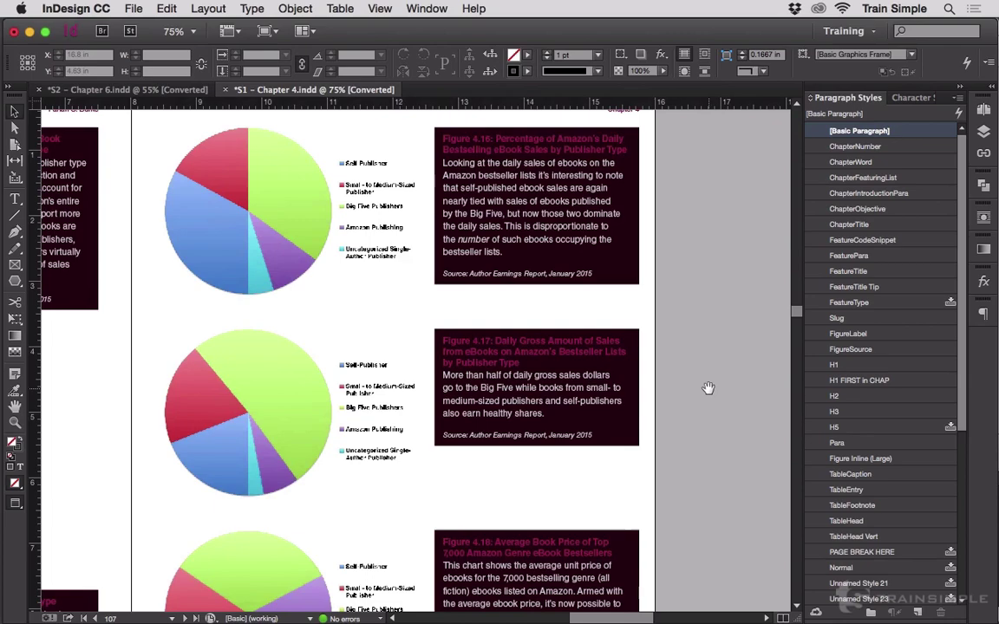
{"action": "left_click_drag", "start_coordinate": [648, 314], "coordinate": [728, 339]}
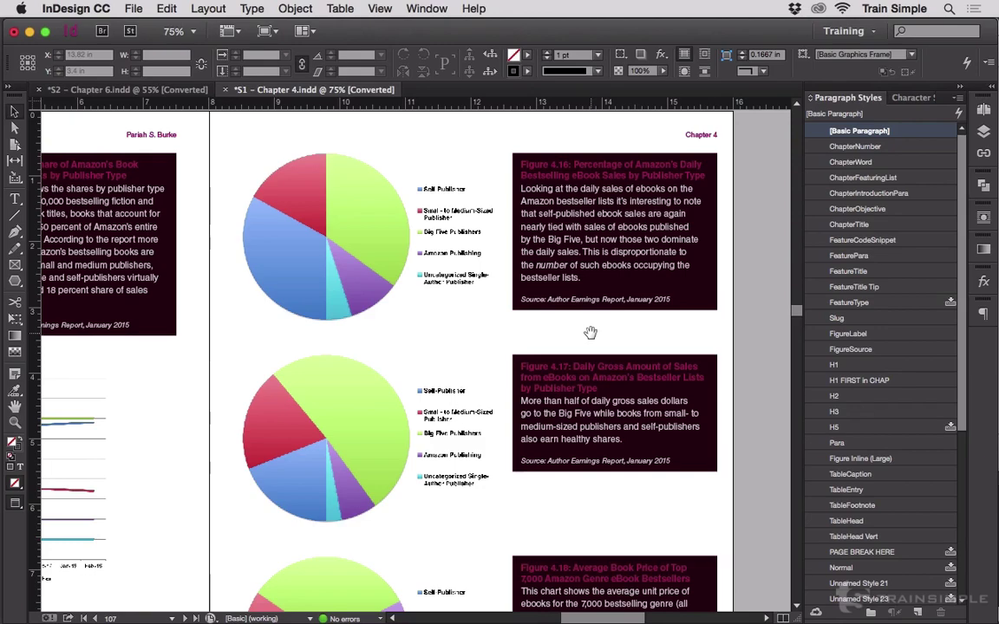
{"action": "left_click_drag", "start_coordinate": [615, 332], "coordinate": [380, 303]}
Edit the Figure 4.16 caption's text and highlight the 'Figure 4.16:' label at the title's start
{"action": "left_click", "coordinate": [321, 178]}
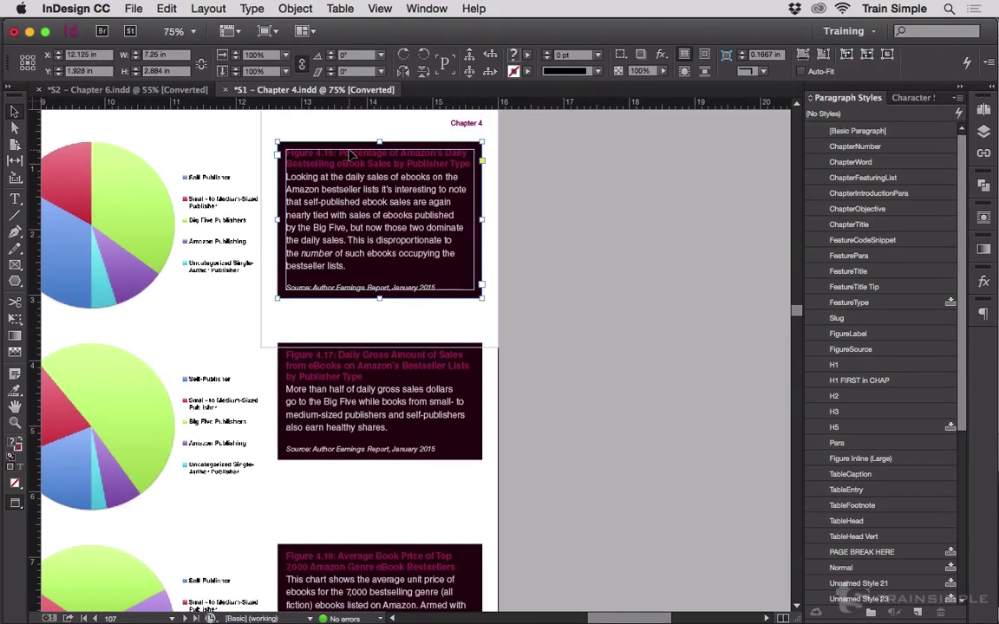
{"action": "double_click", "coordinate": [349, 152]}
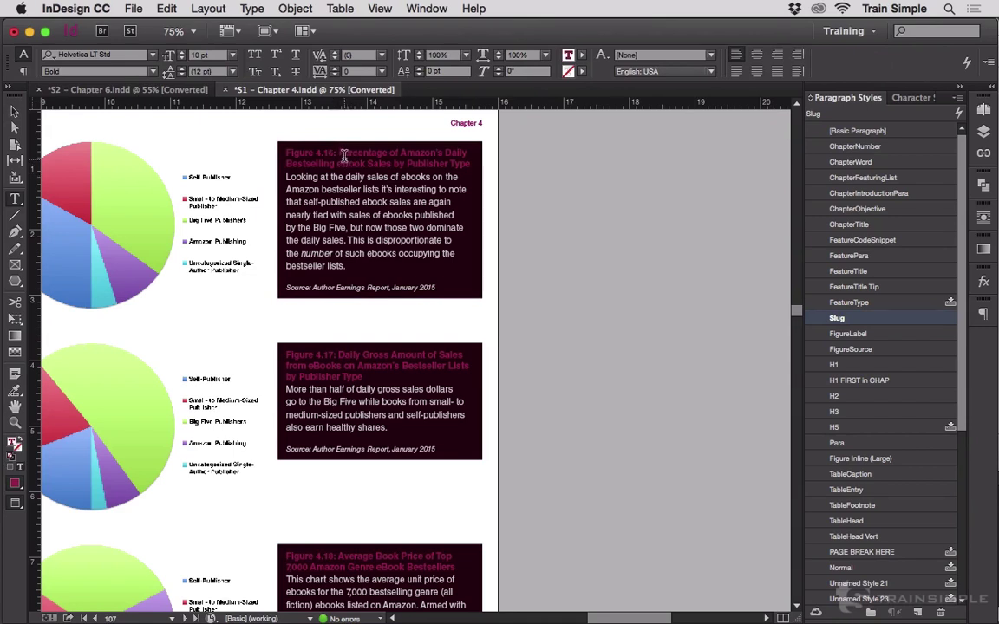
{"action": "left_click_drag", "start_coordinate": [343, 161], "coordinate": [368, 159]}
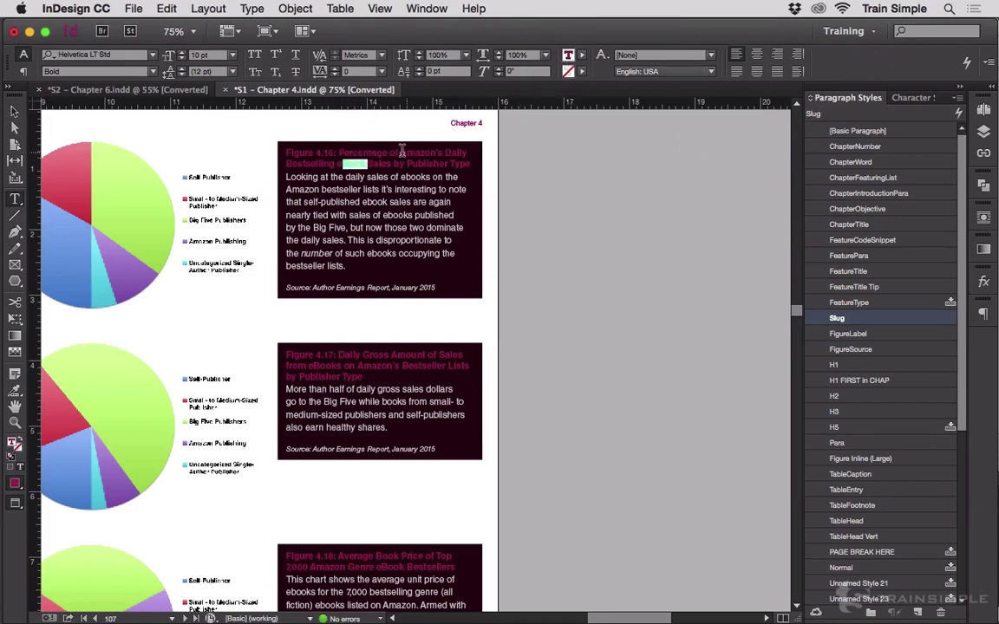
{"action": "left_click", "coordinate": [378, 151]}
{"action": "left_click_drag", "start_coordinate": [357, 152], "coordinate": [417, 153]}
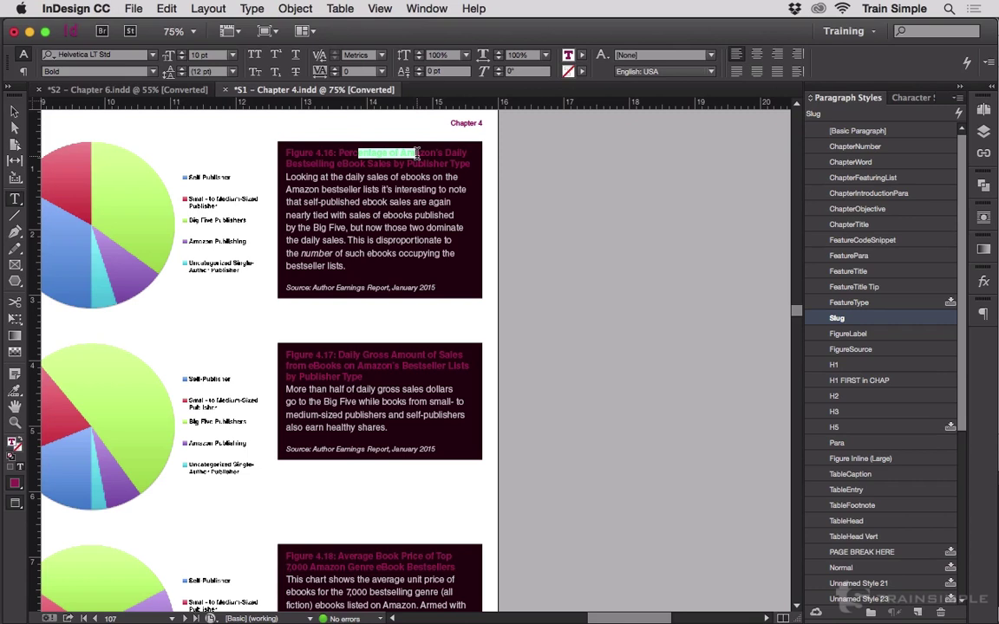
{"action": "left_click_drag", "start_coordinate": [286, 152], "coordinate": [337, 153]}
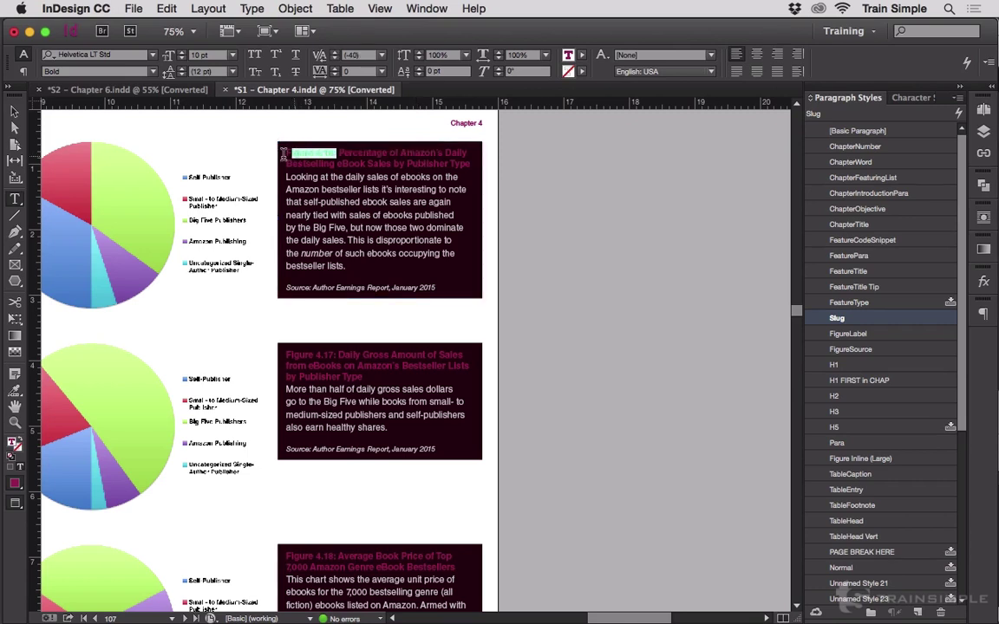
{"action": "left_click", "coordinate": [310, 160]}
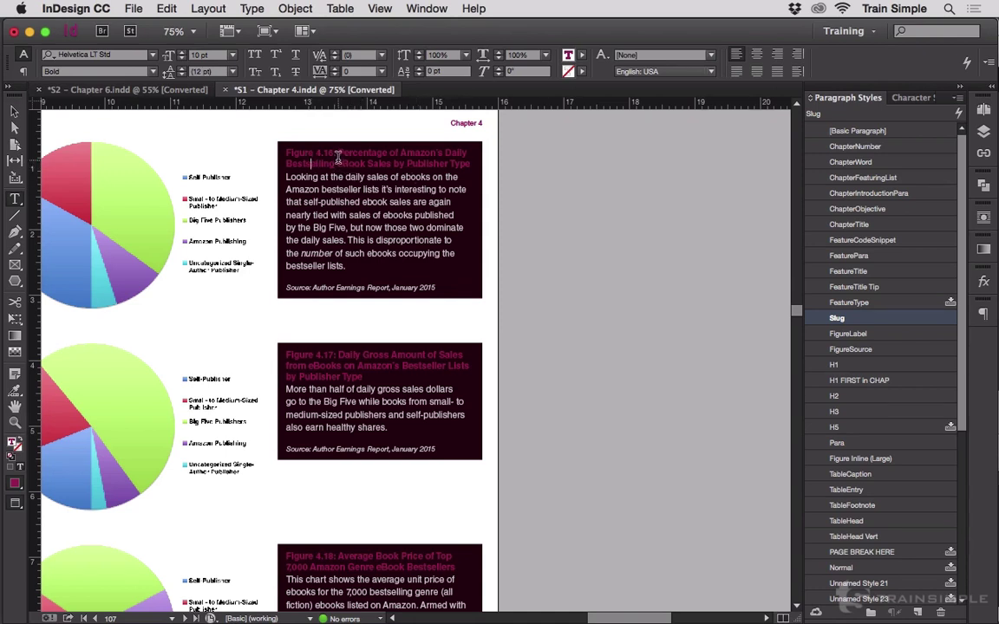
{"action": "mouse_move", "coordinate": [337, 164]}
{"action": "left_mouse_down"}
{"action": "mouse_move", "coordinate": [301, 153]}
{"action": "mouse_move", "coordinate": [332, 152]}
{"action": "left_mouse_up"}
{"action": "left_click", "coordinate": [902, 97]}
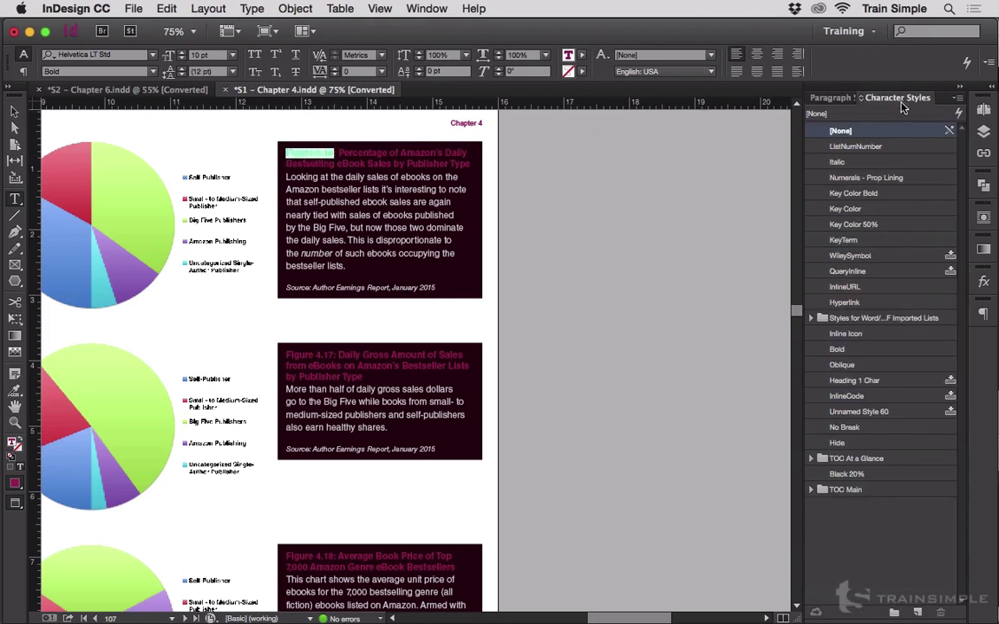
{"action": "left_click", "coordinate": [854, 224]}
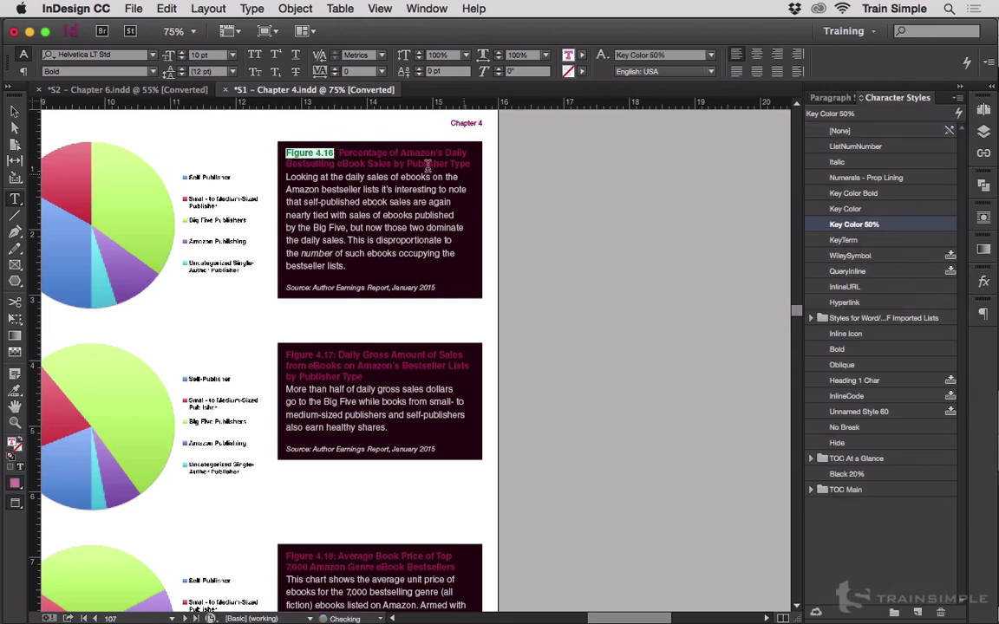
{"action": "left_click", "coordinate": [369, 165]}
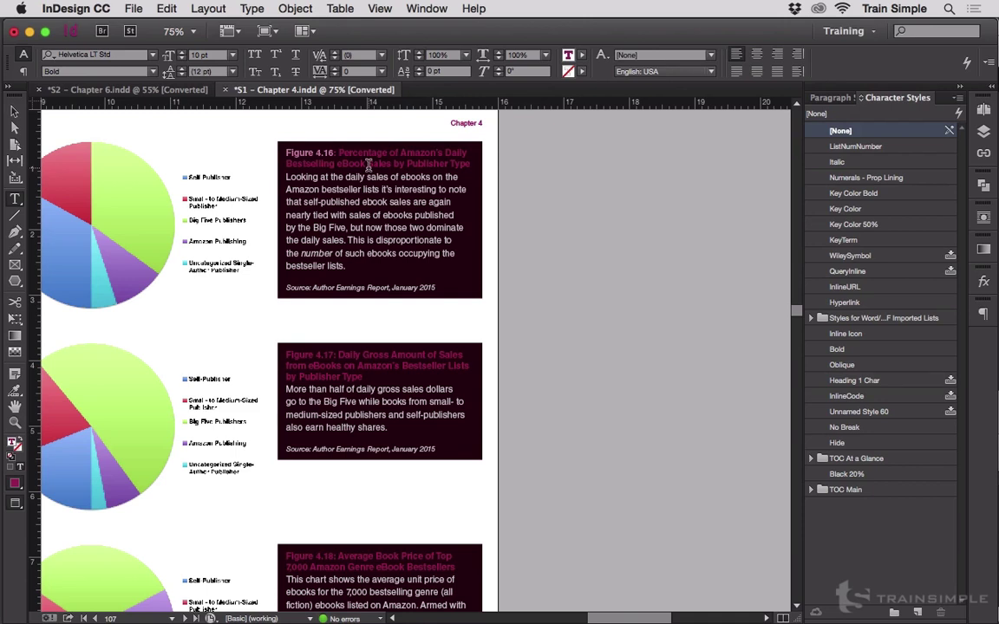
{"action": "key", "text": "ctrl+z"}
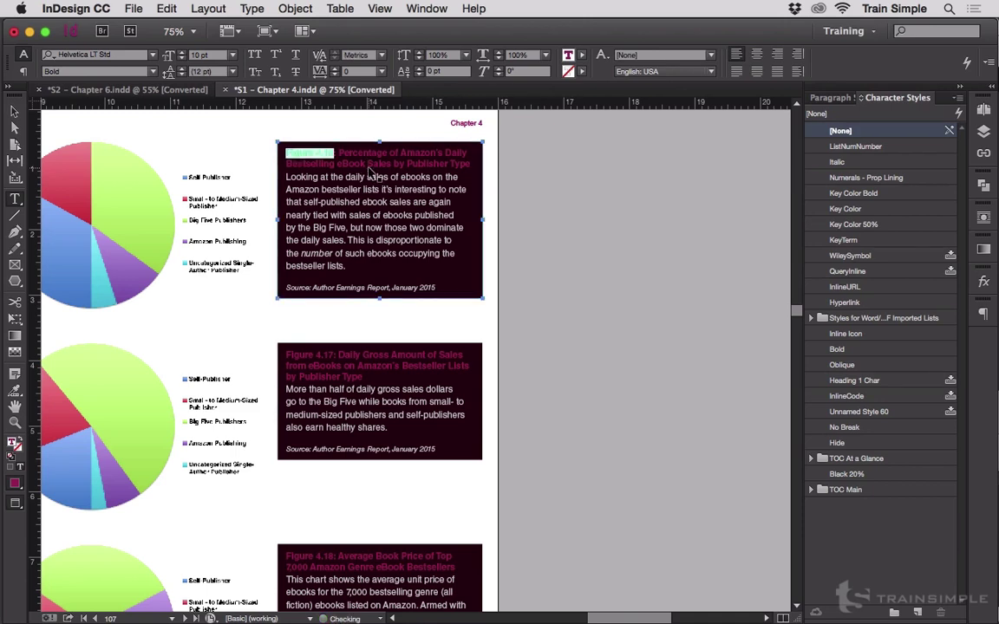
{"action": "left_click", "coordinate": [372, 163]}
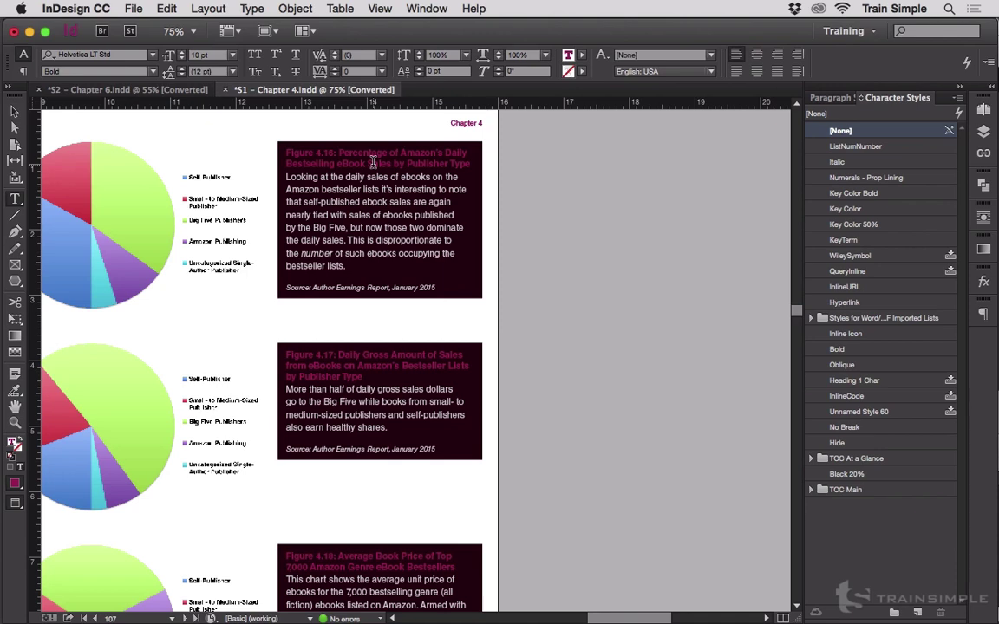
{"action": "left_click", "coordinate": [827, 97]}
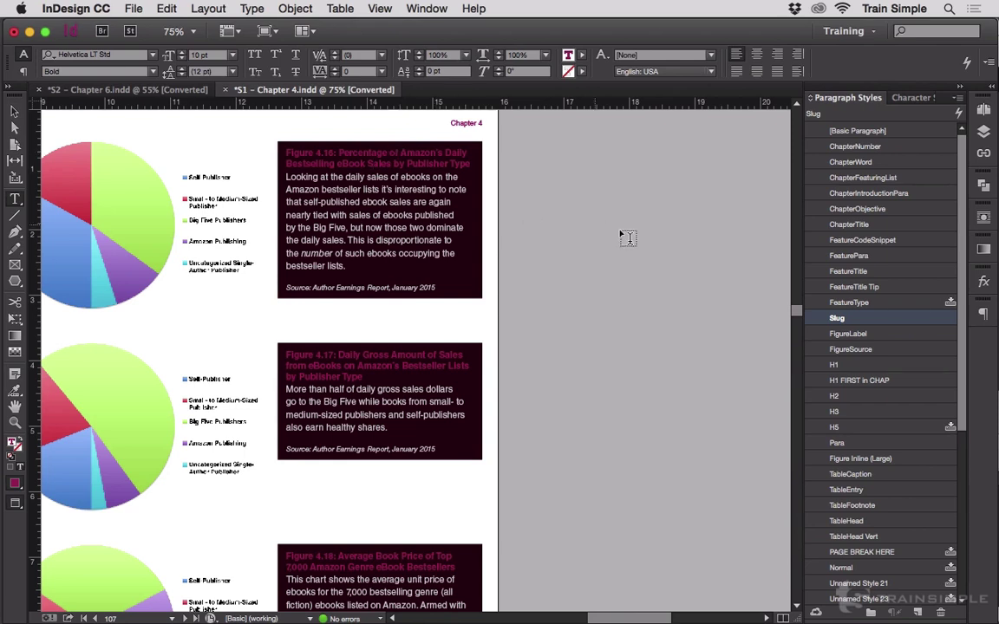
Zoom to 100% on the Figure 4.16 caption, centre it in view, and deselect its frame
{"action": "left_click", "coordinate": [15, 111]}
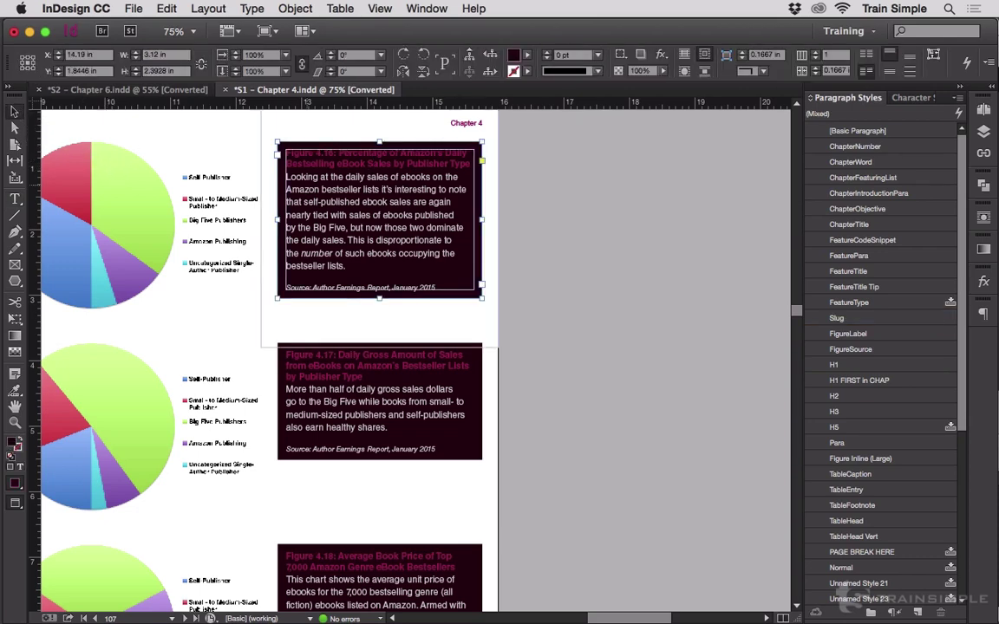
{"action": "left_click_drag", "start_coordinate": [298, 185], "coordinate": [109, 187]}
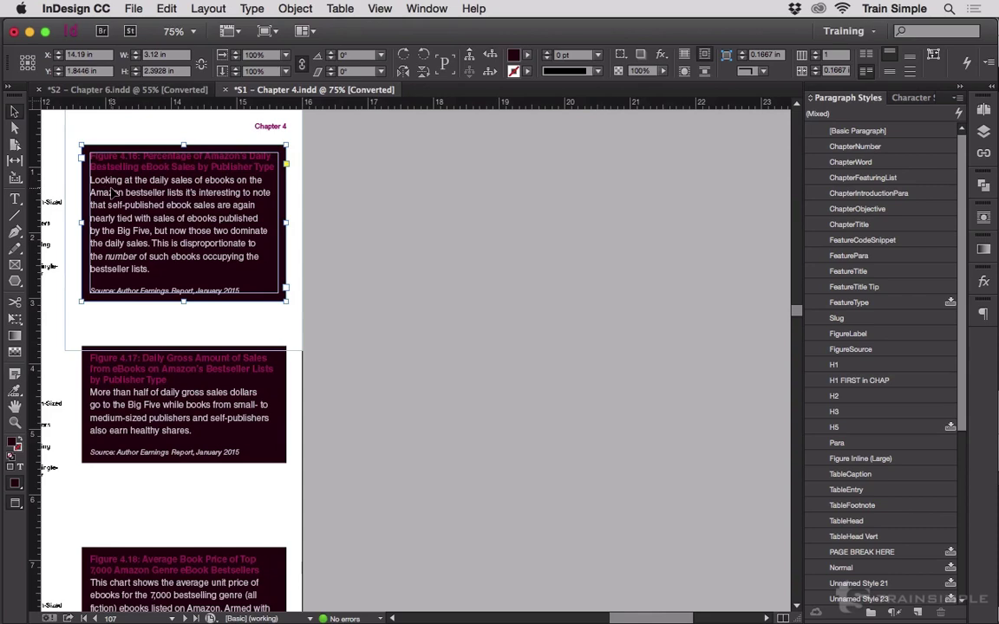
{"action": "key", "text": "super+equal"}
{"action": "left_click_drag", "start_coordinate": [336, 233], "coordinate": [112, 132]}
{"action": "left_click_drag", "start_coordinate": [128, 193], "coordinate": [125, 163]}
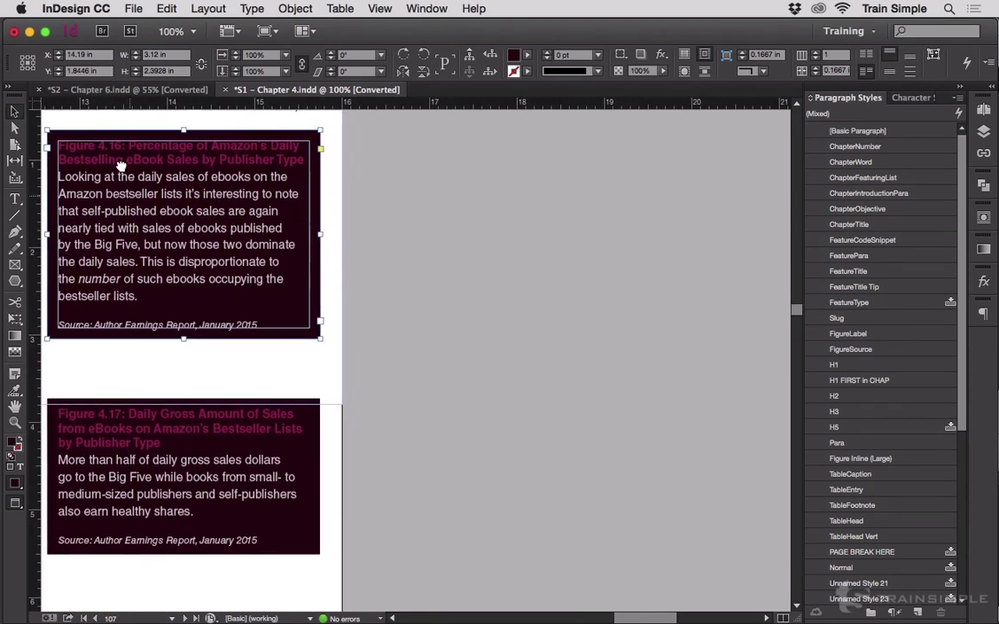
{"action": "left_click", "coordinate": [484, 160]}
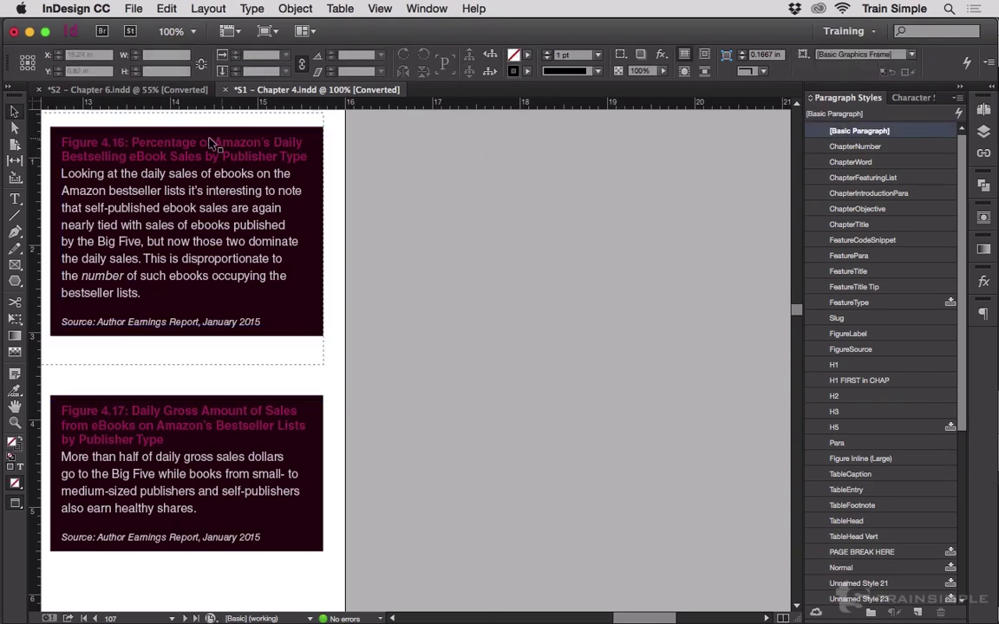
Edit the Slug style from the Paragraph Styles panel and show its Drop Caps and Nested Styles page
{"action": "right_click", "coordinate": [847, 319]}
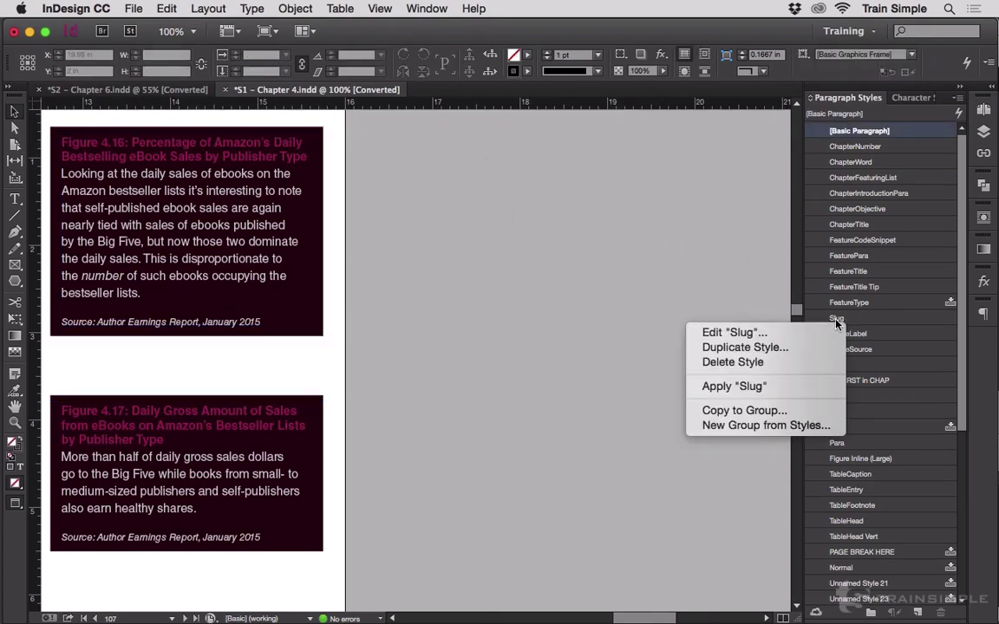
{"action": "left_click", "coordinate": [745, 332]}
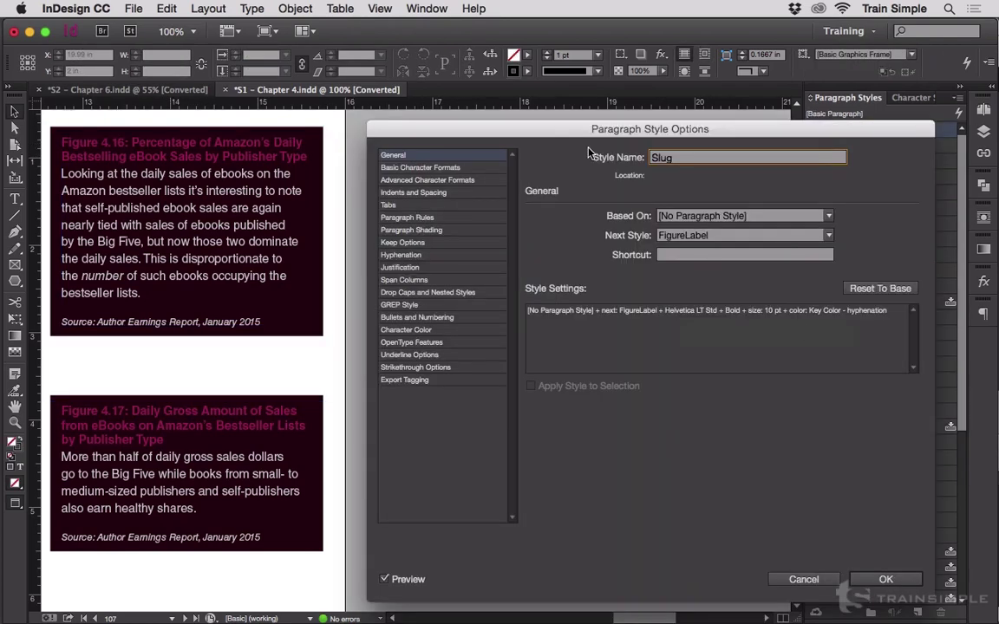
{"action": "left_click", "coordinate": [425, 294]}
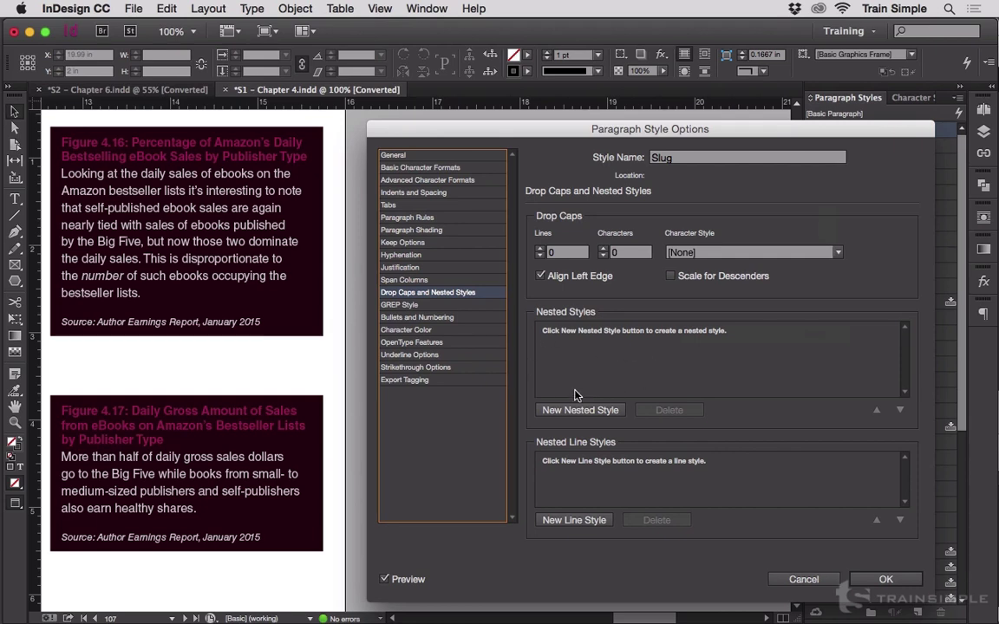
Add a new nested style to Slug using the Key Color 50% character style
{"action": "left_click", "coordinate": [589, 414]}
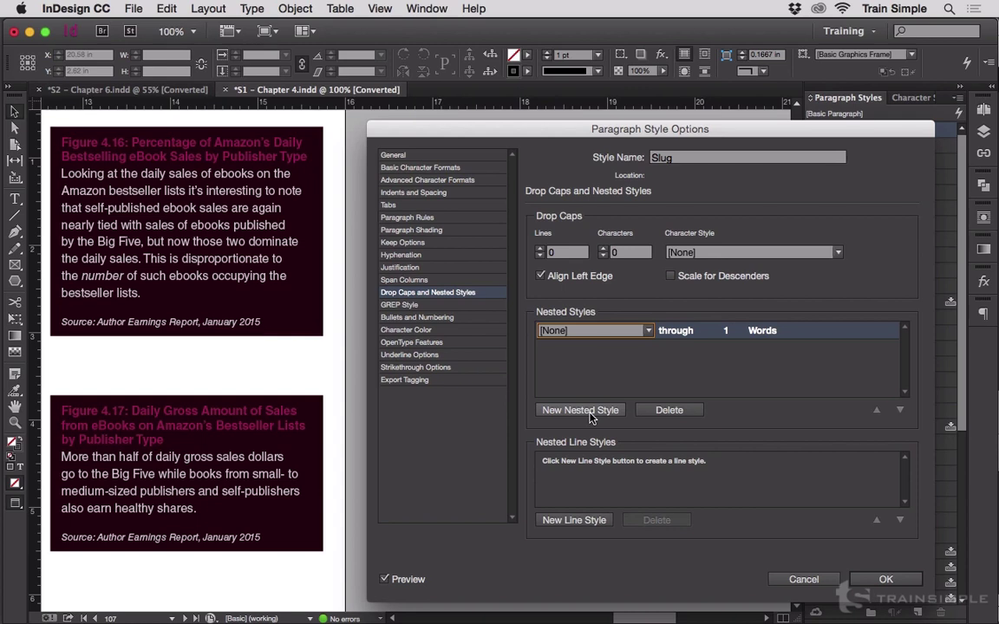
{"action": "left_click", "coordinate": [646, 332]}
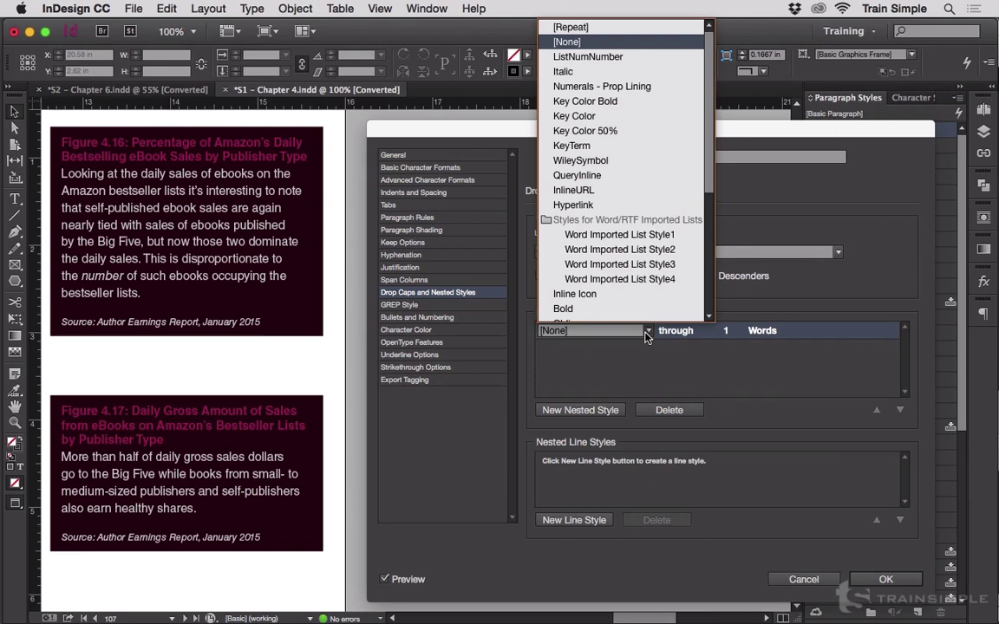
{"action": "scroll", "coordinate": [590, 195], "scroll_direction": "down", "scroll_amount": 1}
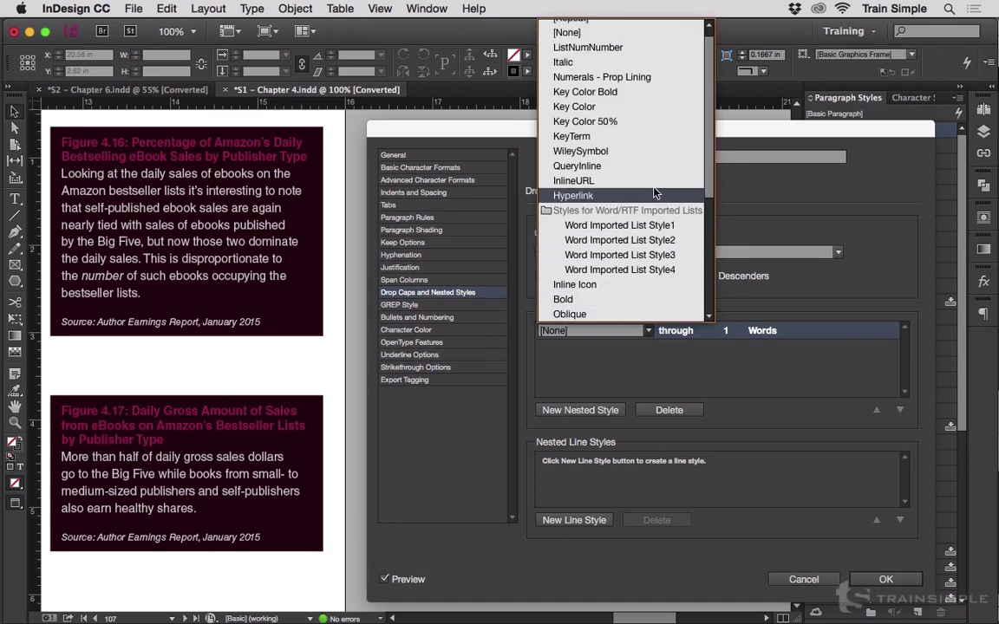
{"action": "left_click_drag", "start_coordinate": [711, 136], "coordinate": [703, 110]}
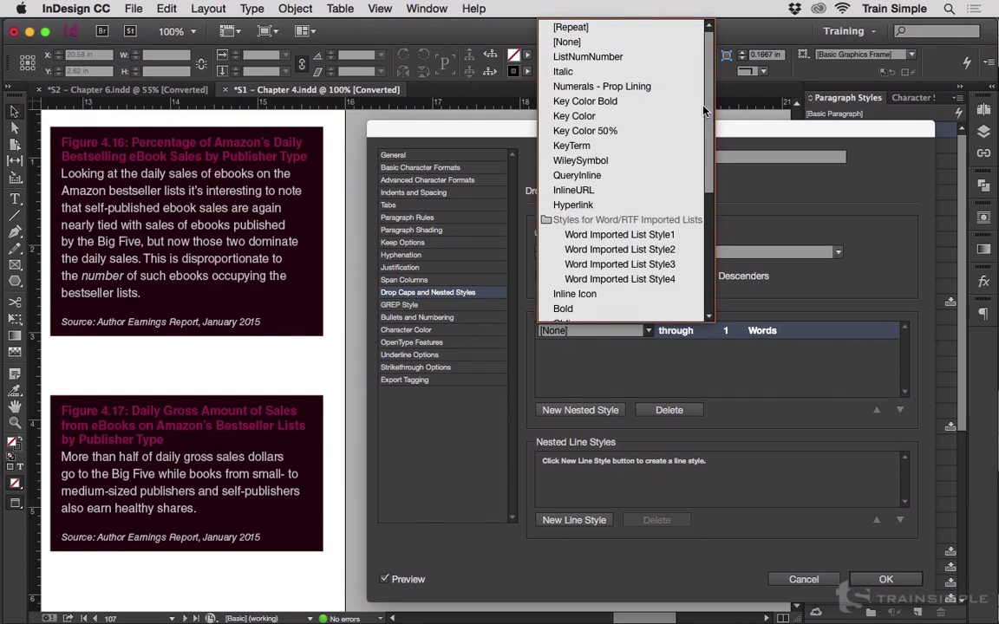
{"action": "left_click", "coordinate": [578, 132]}
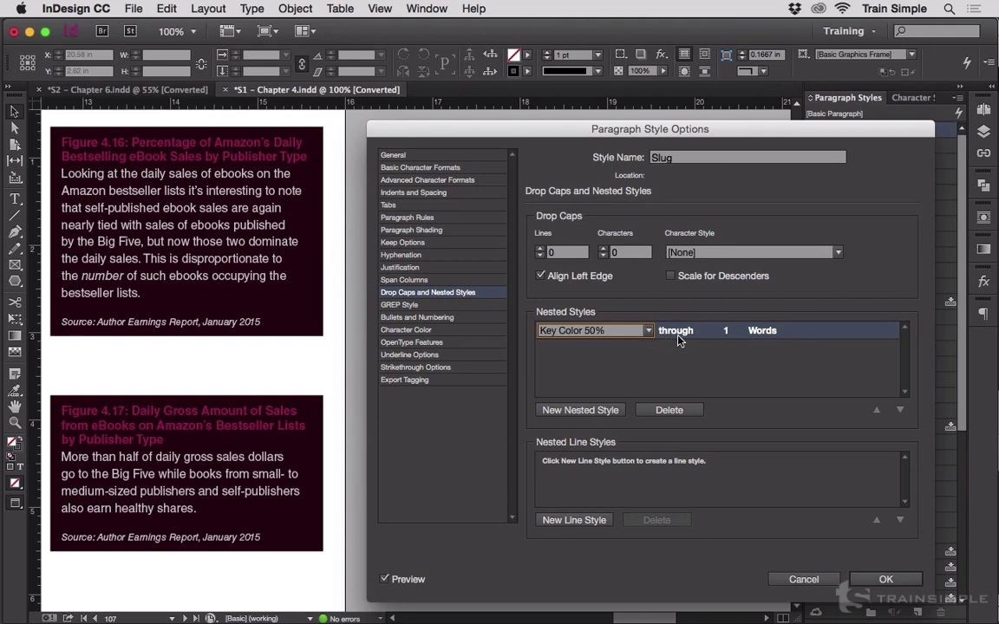
{"action": "left_click", "coordinate": [761, 334]}
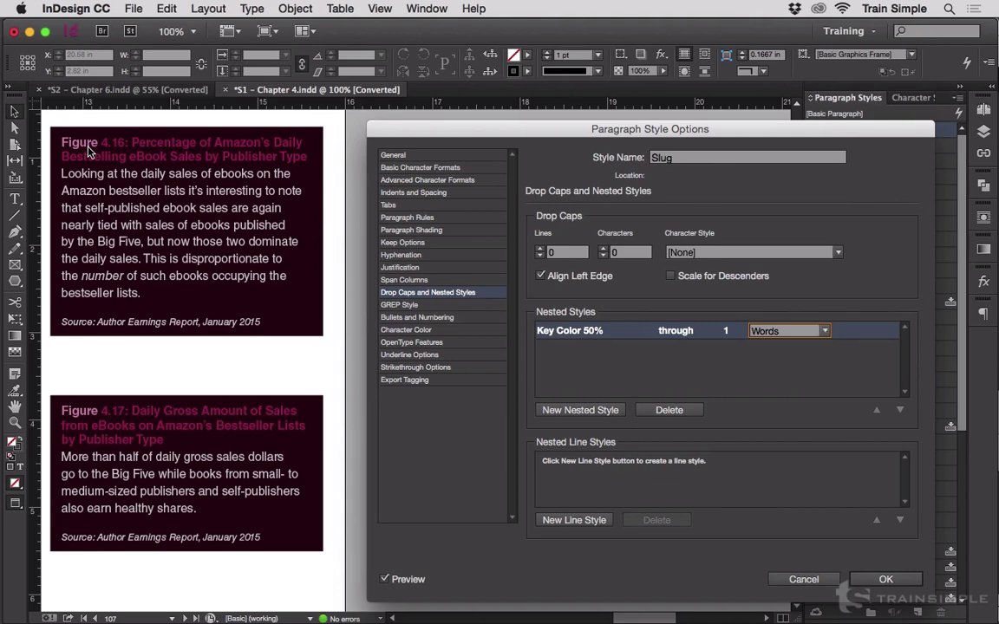
{"action": "left_click", "coordinate": [825, 331]}
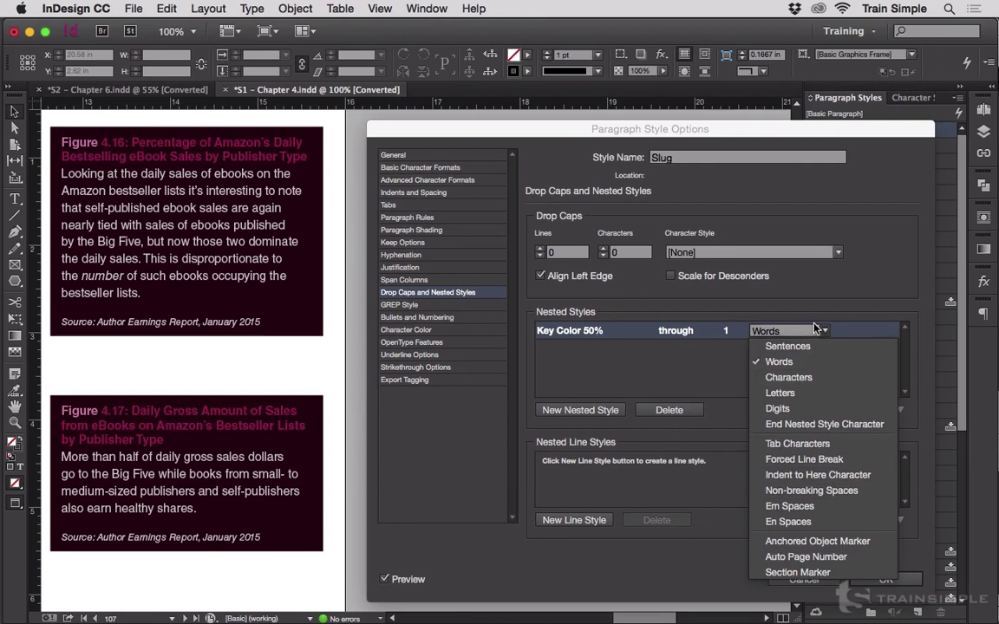
{"action": "left_click", "coordinate": [778, 361]}
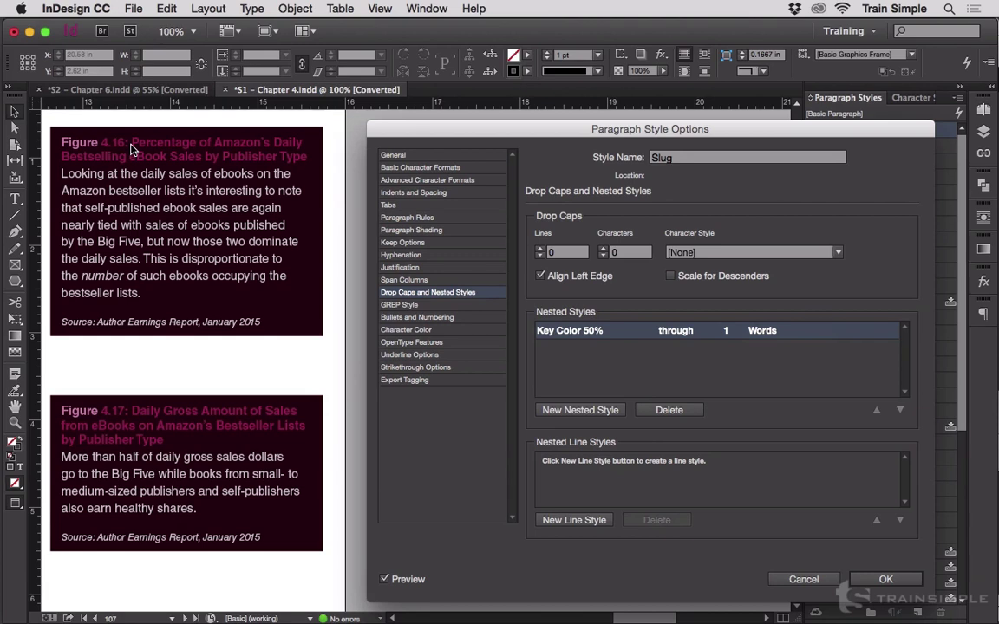
{"action": "left_click", "coordinate": [561, 335]}
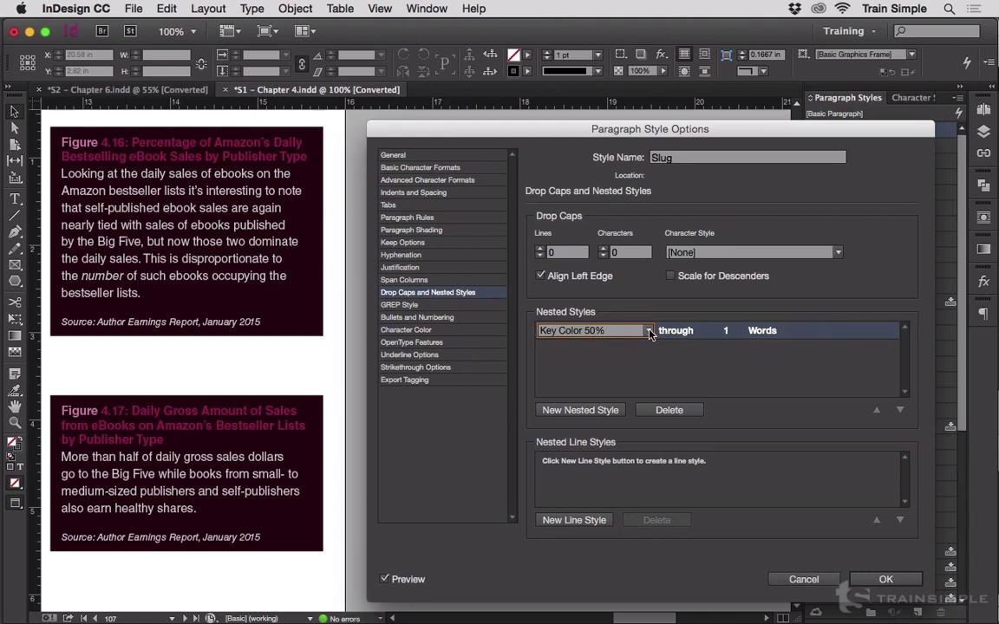
{"action": "left_click", "coordinate": [675, 330]}
{"action": "left_click", "coordinate": [693, 333]}
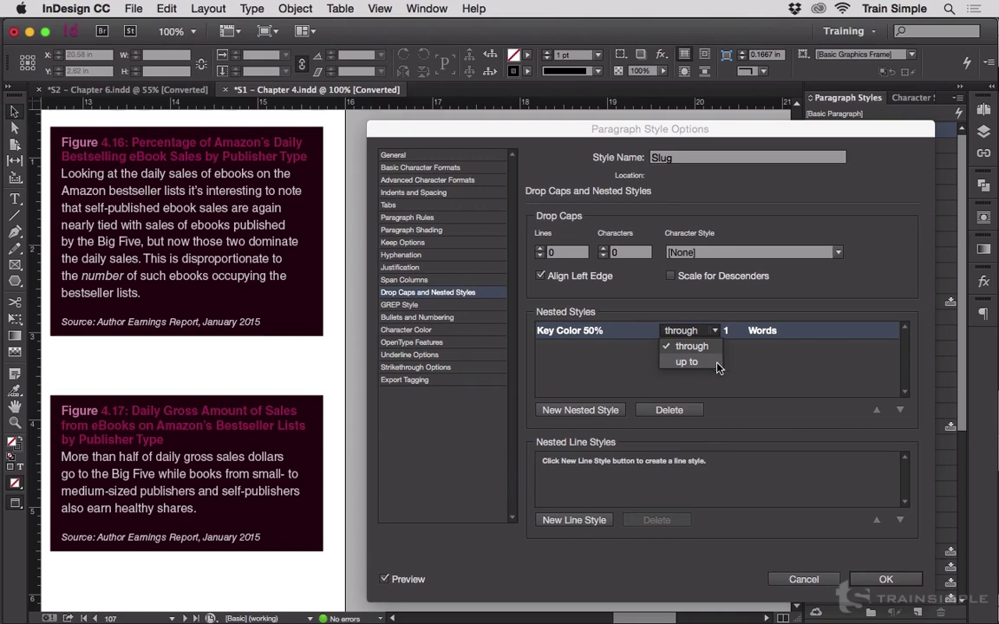
{"action": "left_click", "coordinate": [725, 347]}
{"action": "left_click", "coordinate": [731, 332]}
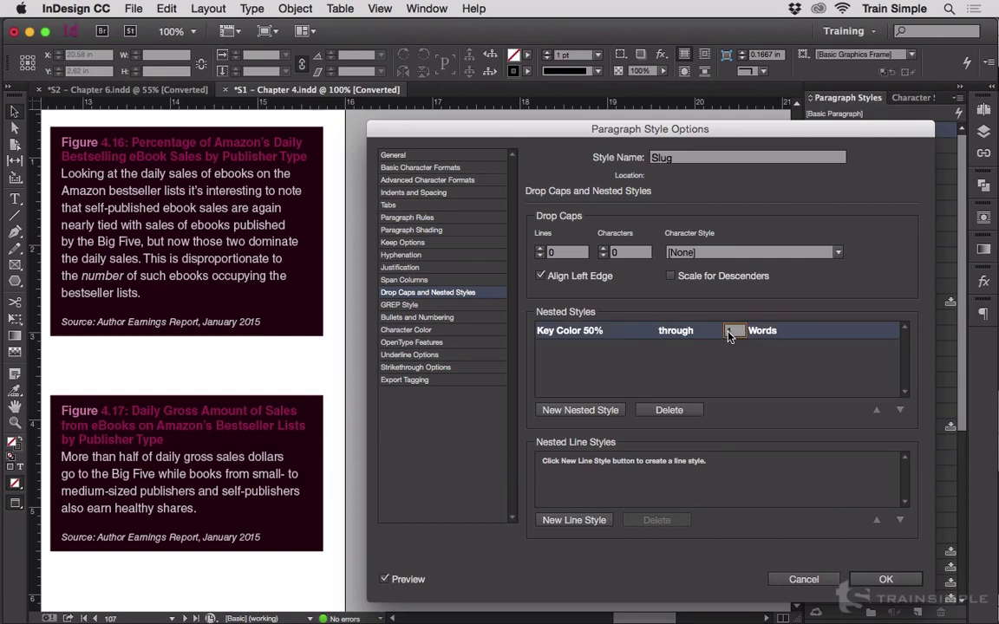
{"action": "left_click_drag", "start_coordinate": [743, 339], "coordinate": [725, 337]}
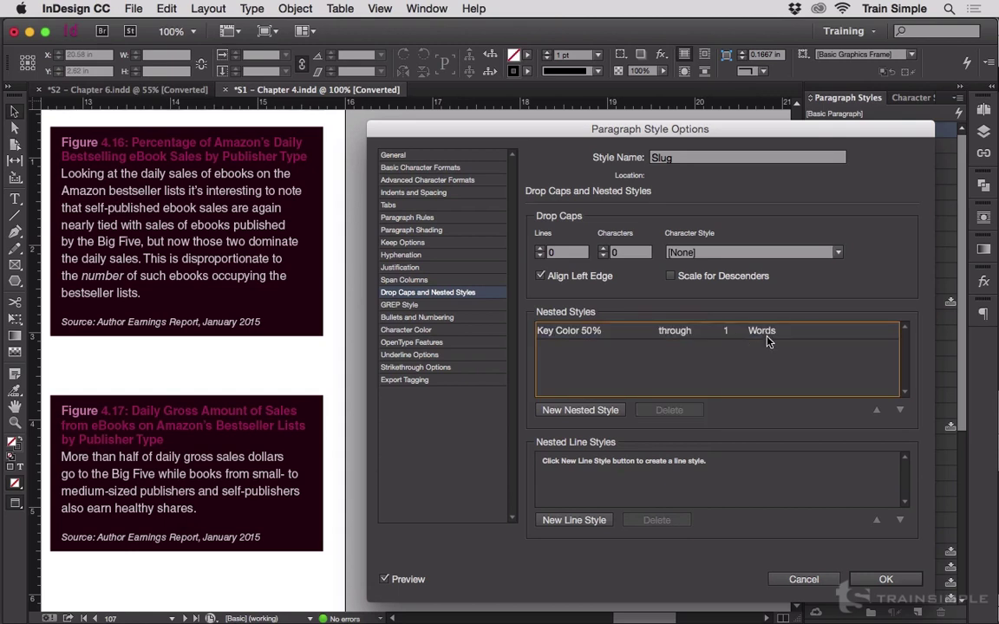
Change the Key Color 50% nested style's end from 1 Words to the ':' character
{"action": "left_click", "coordinate": [776, 331]}
{"action": "left_click", "coordinate": [760, 331]}
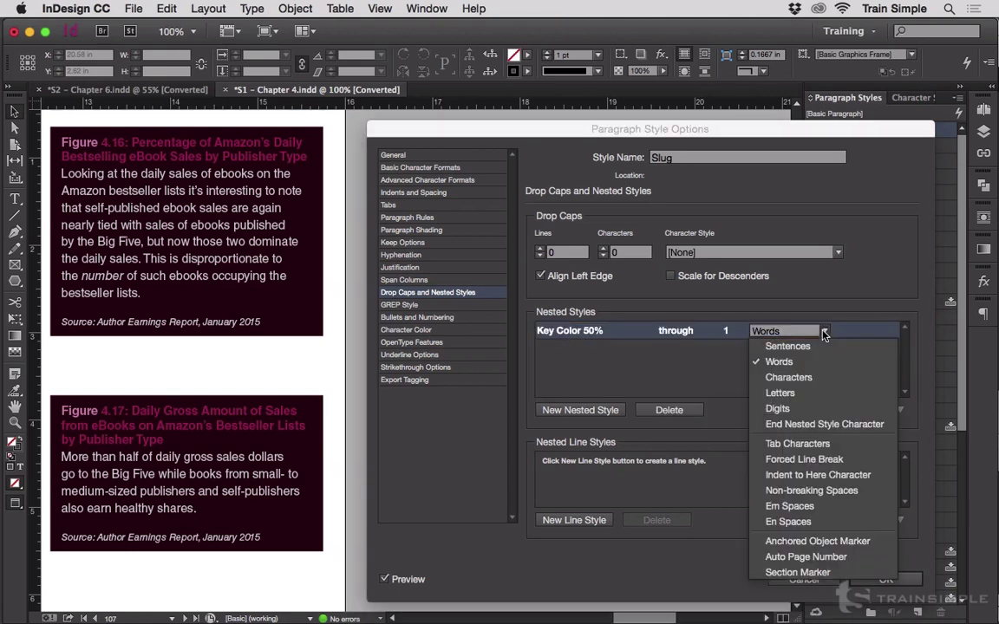
{"action": "left_click", "coordinate": [797, 336]}
{"action": "left_click", "coordinate": [794, 330]}
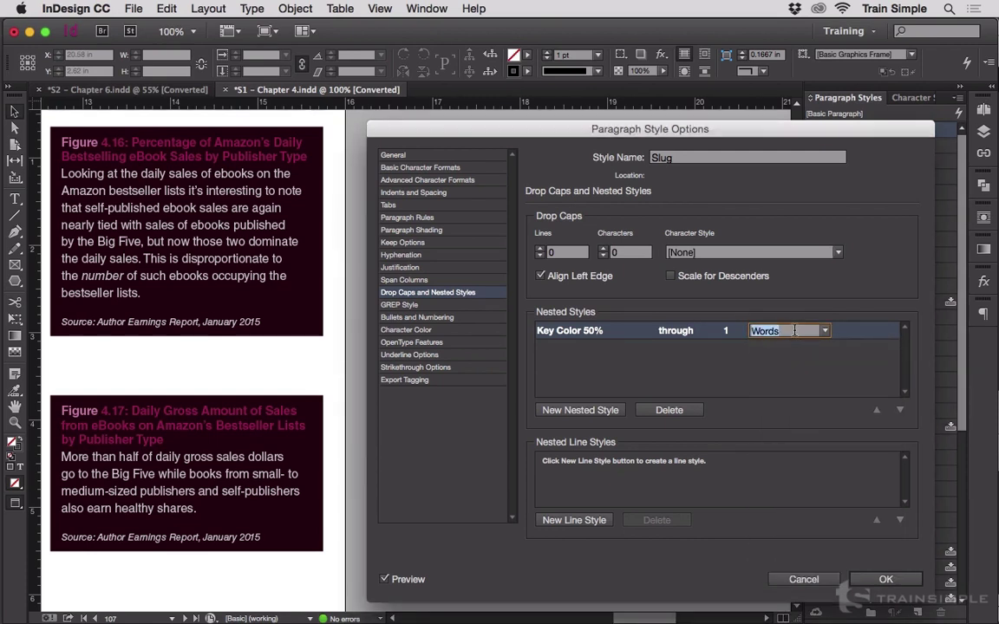
{"action": "key", "text": "BackSpace"}
{"action": "type", "text": ":"}
{"action": "left_click", "coordinate": [744, 365]}
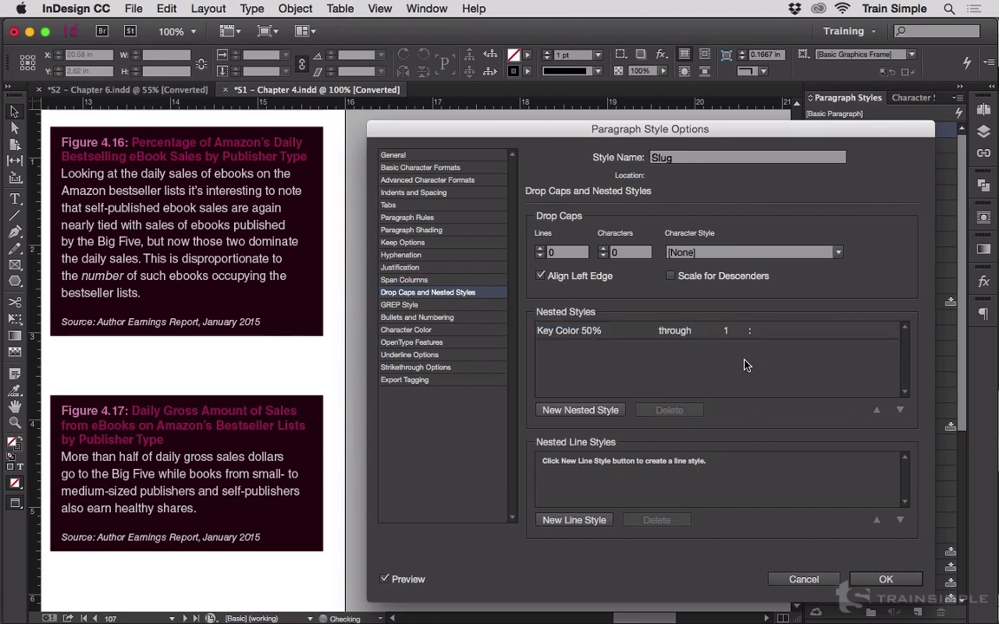